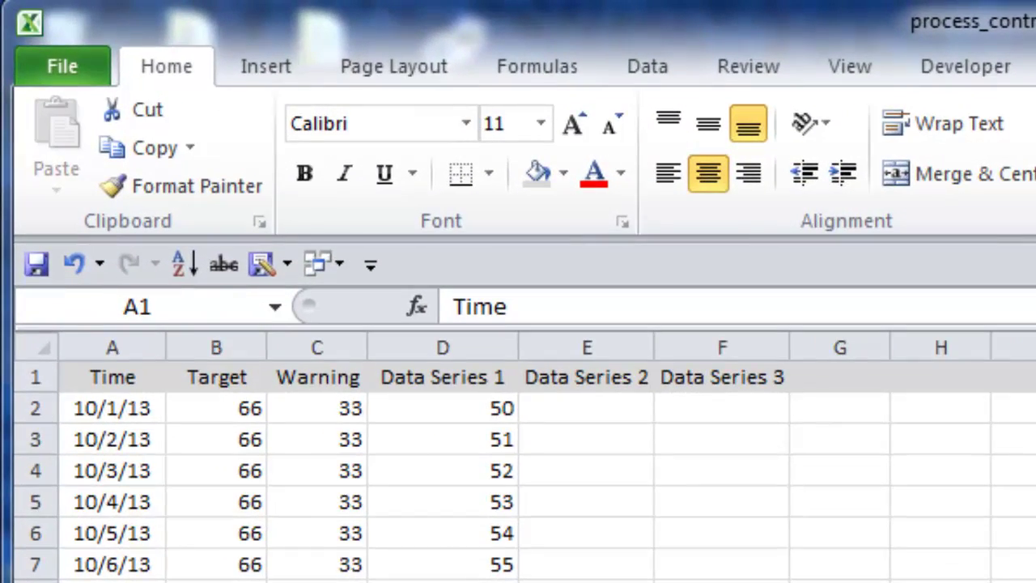
Step: On the Data sheet, select the Target, Warning and Data Series 1 values from B2 through column D
click(30, 378)
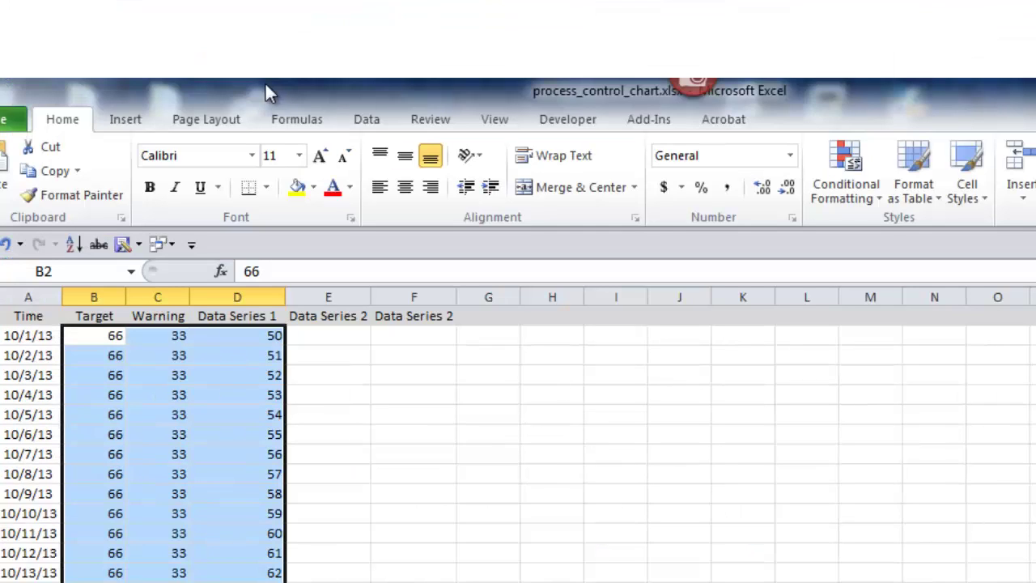
Step: Insert a basic 2-D line chart plotting Target, Warning and Data Series 1
click(136, 125)
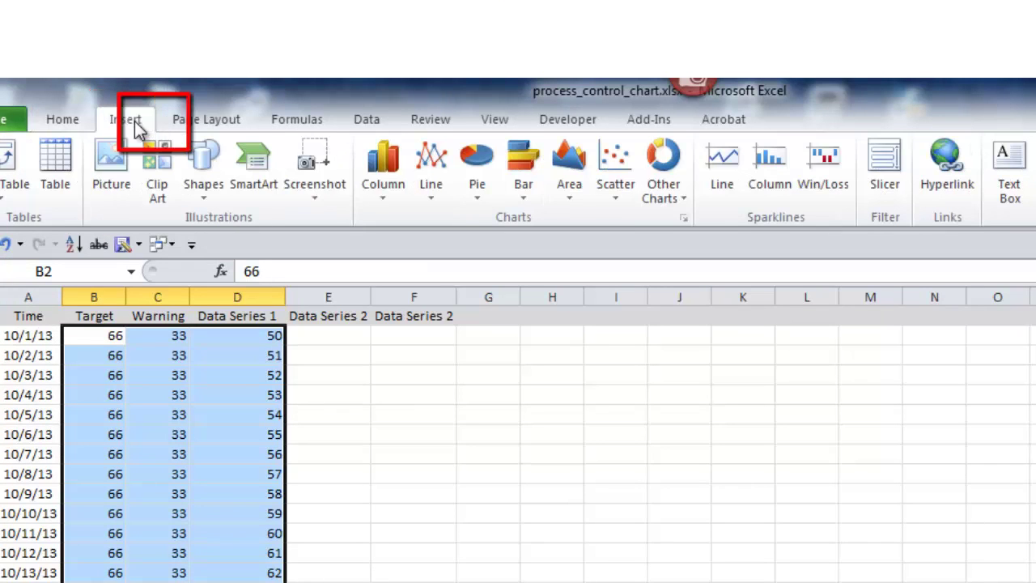
click(430, 200)
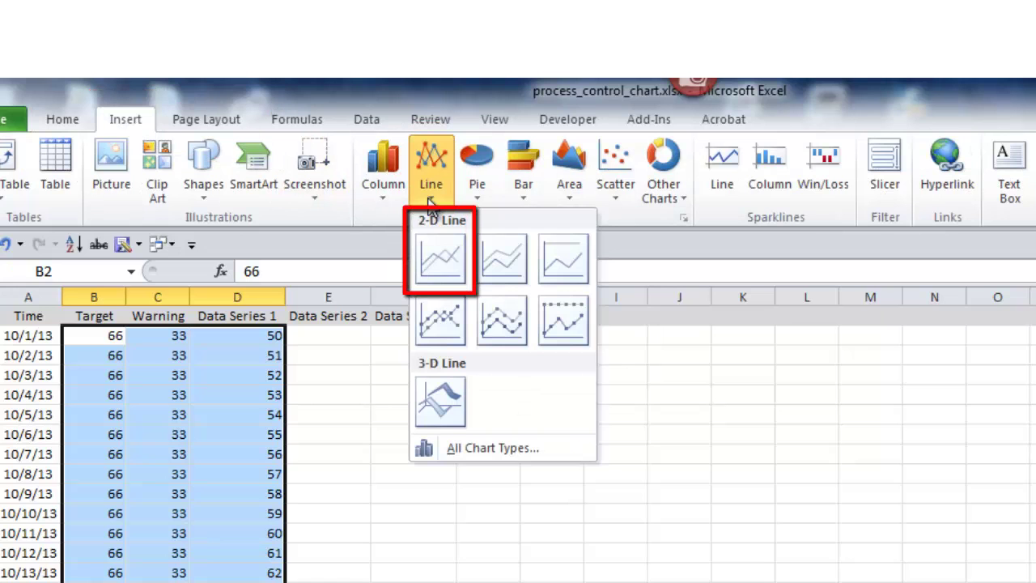
click(438, 255)
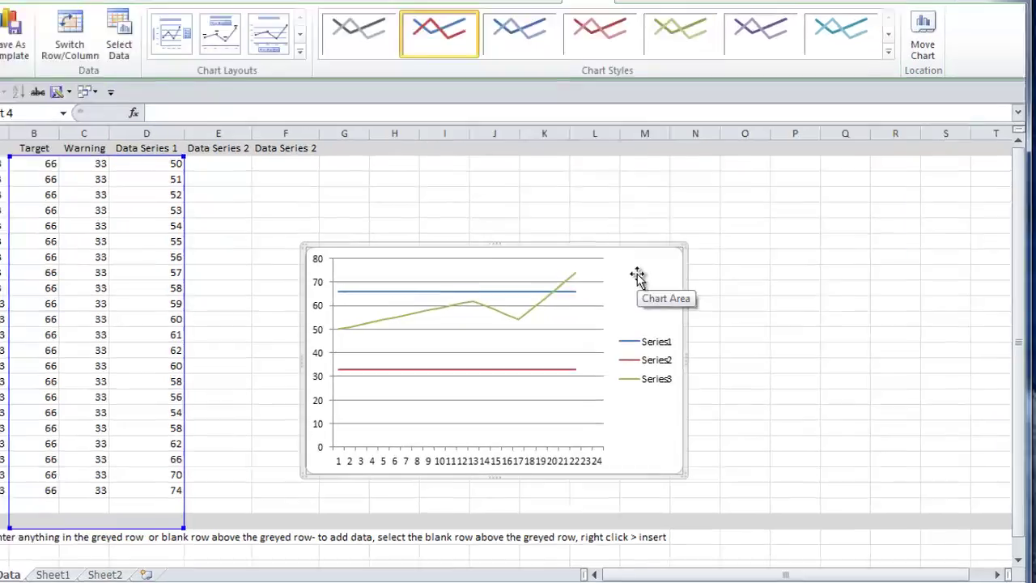
Step: Move the line chart onto Sheet1 and position it at the top-left corner
right_click(663, 294)
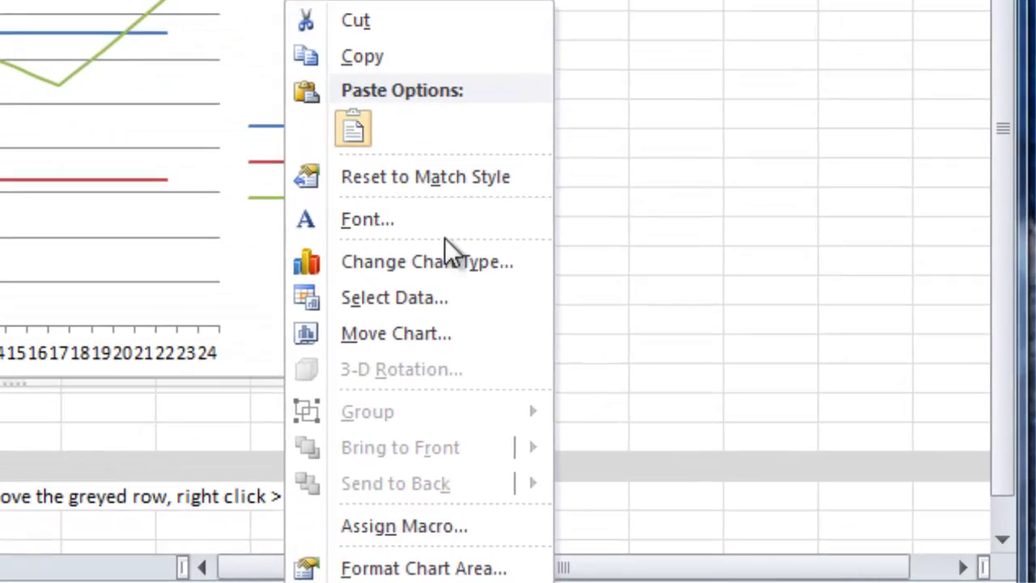
click(440, 340)
click(698, 467)
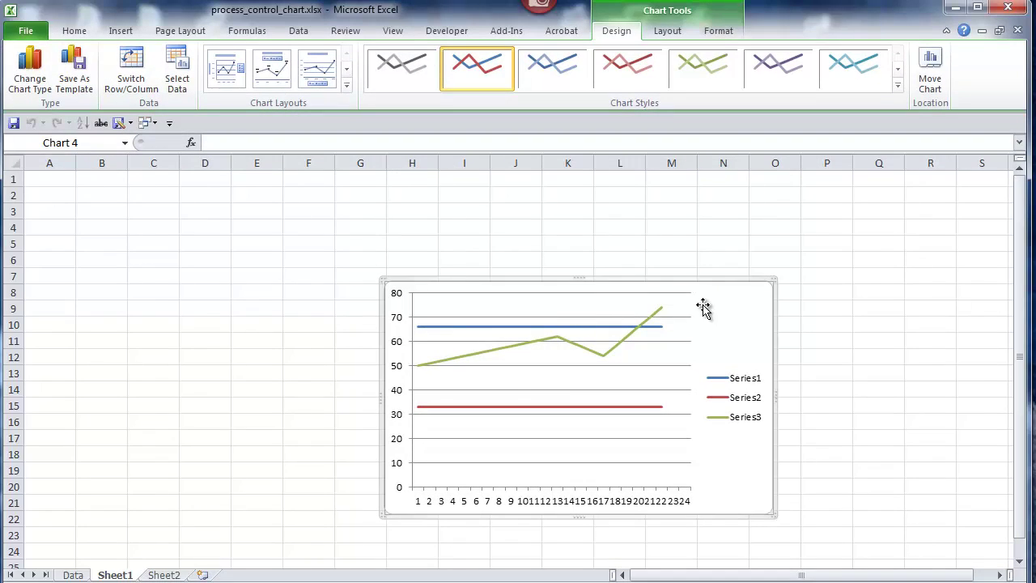
drag(724, 307, 362, 202)
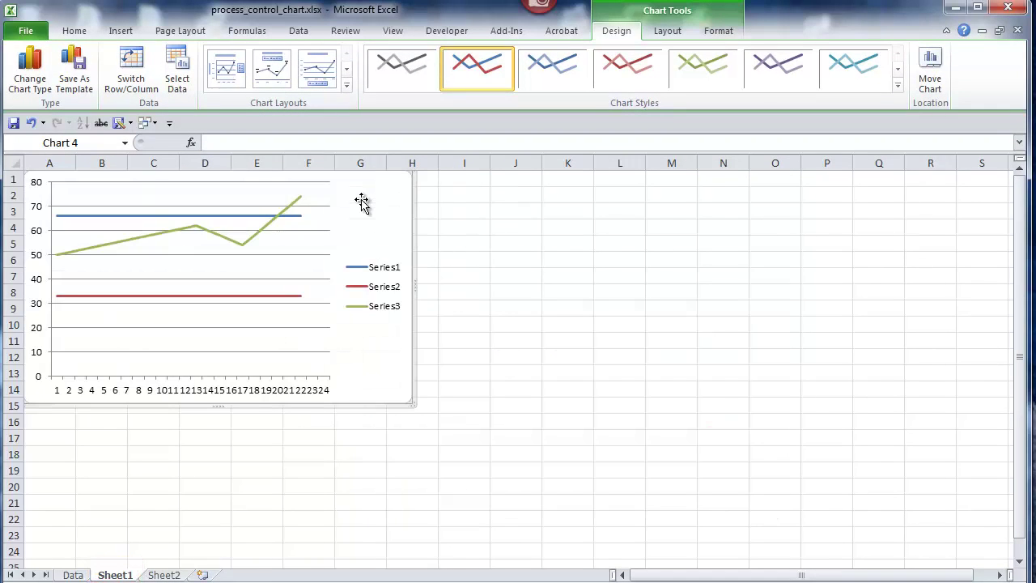
Step: Size the chart to 4.5" high by 8" wide with the aspect ratio locked
right_click(376, 199)
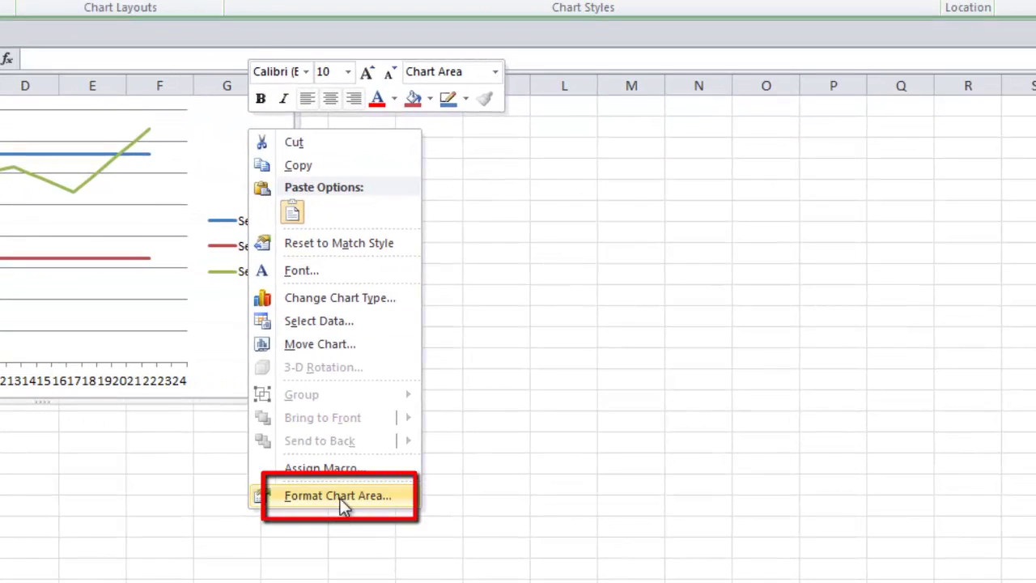
click(340, 496)
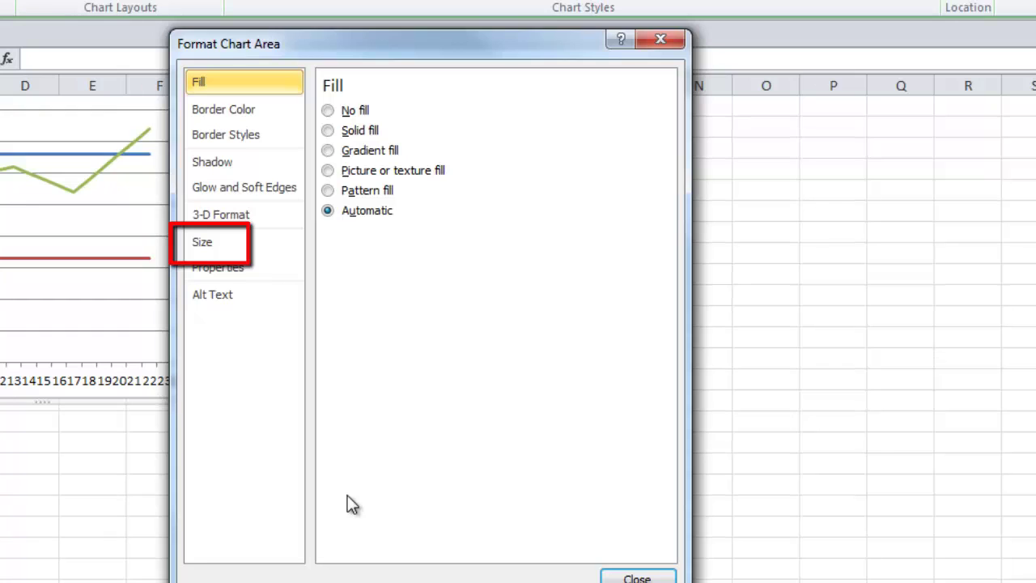
click(208, 243)
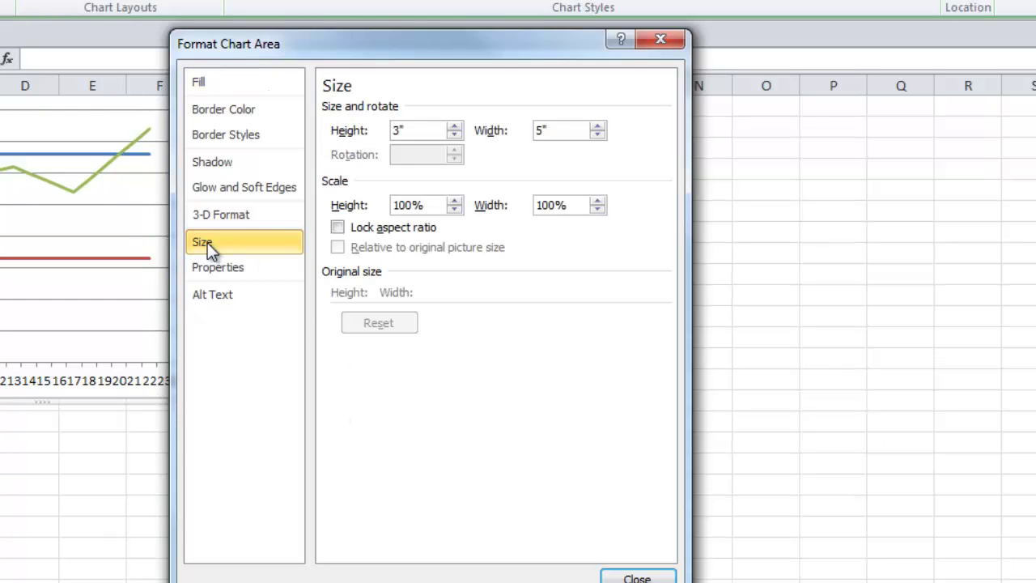
double_click(417, 129)
key(BackSpace)
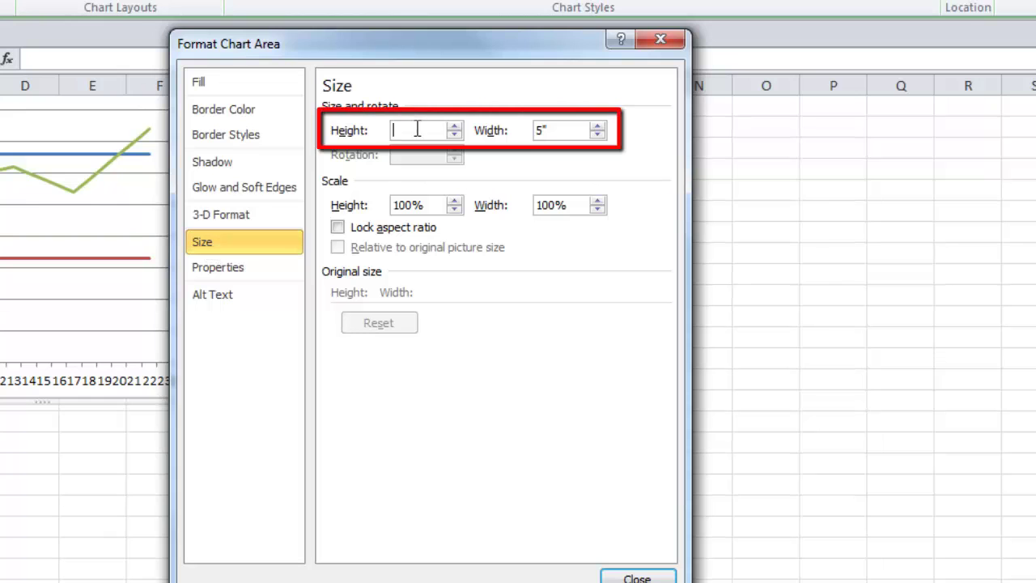
text(4.5)
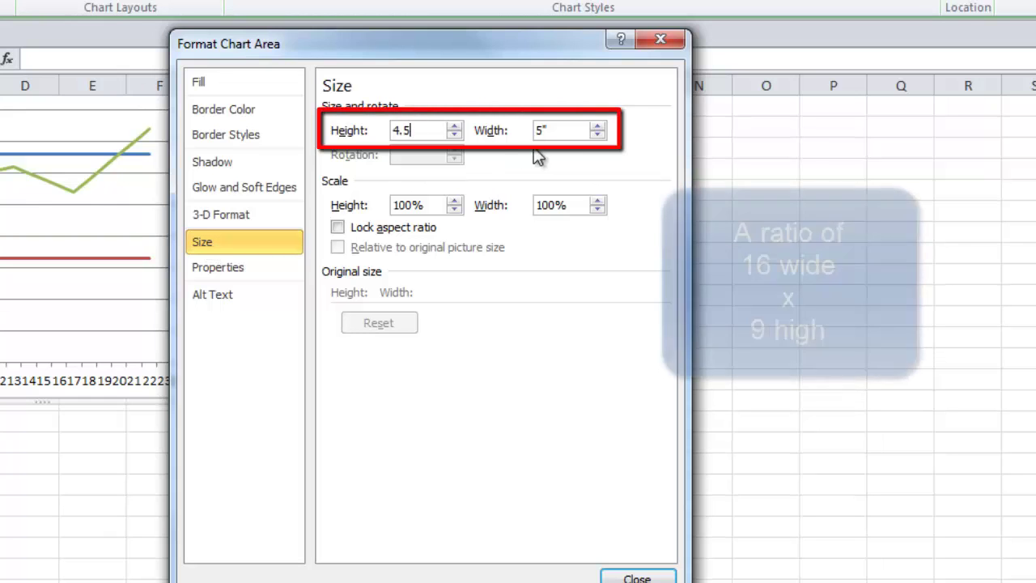
double_click(536, 130)
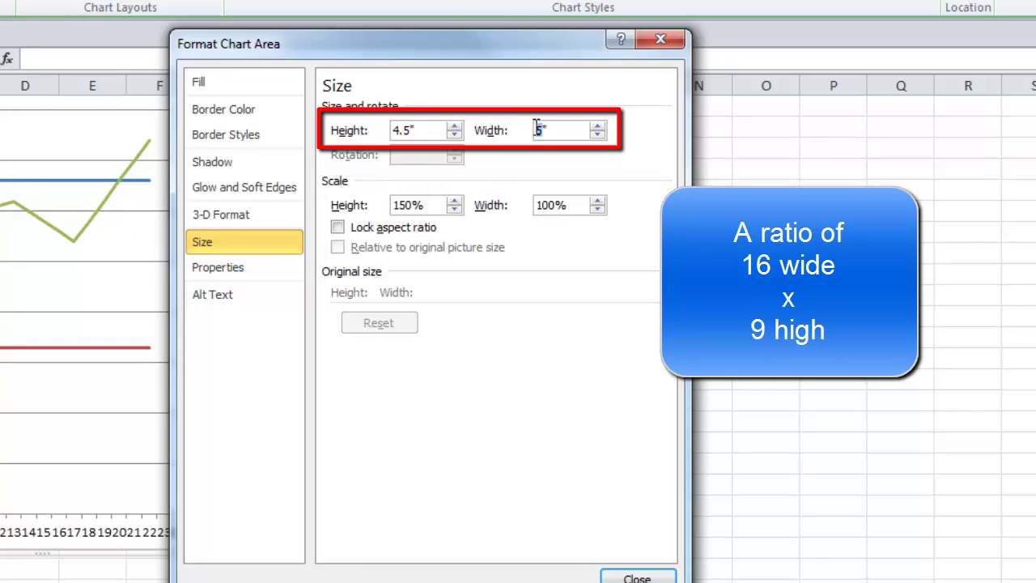
text(8)
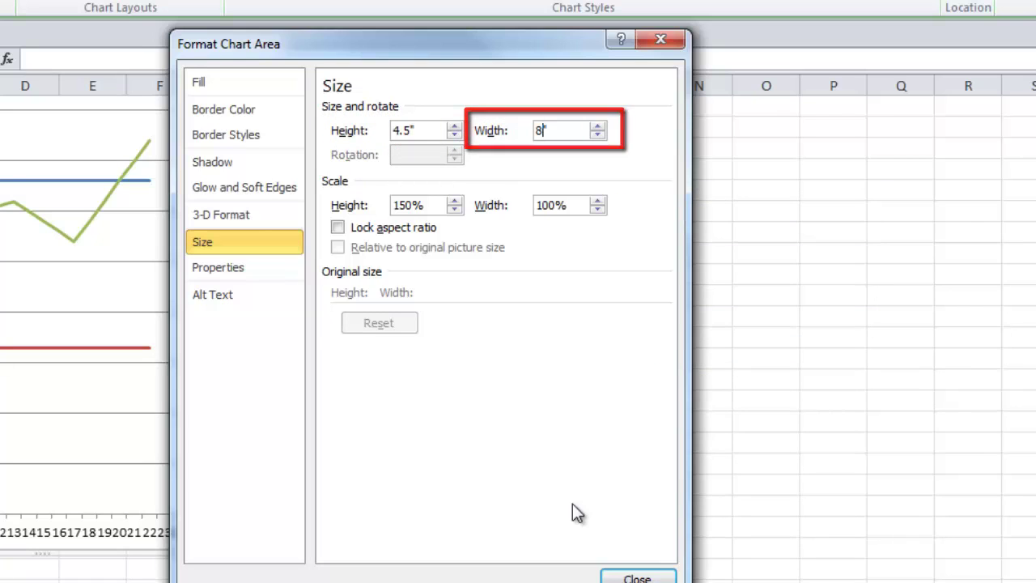
click(337, 228)
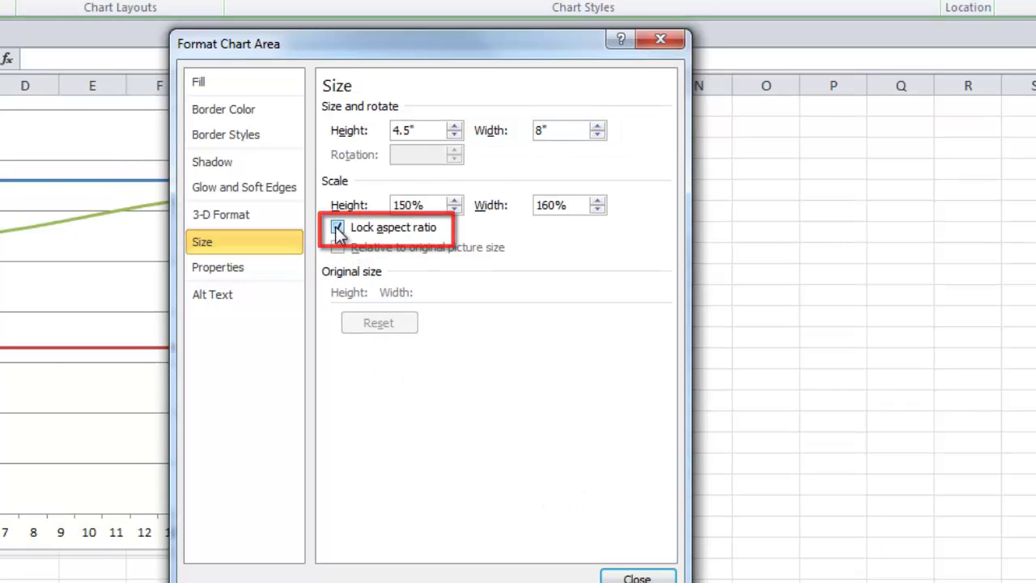
click(633, 577)
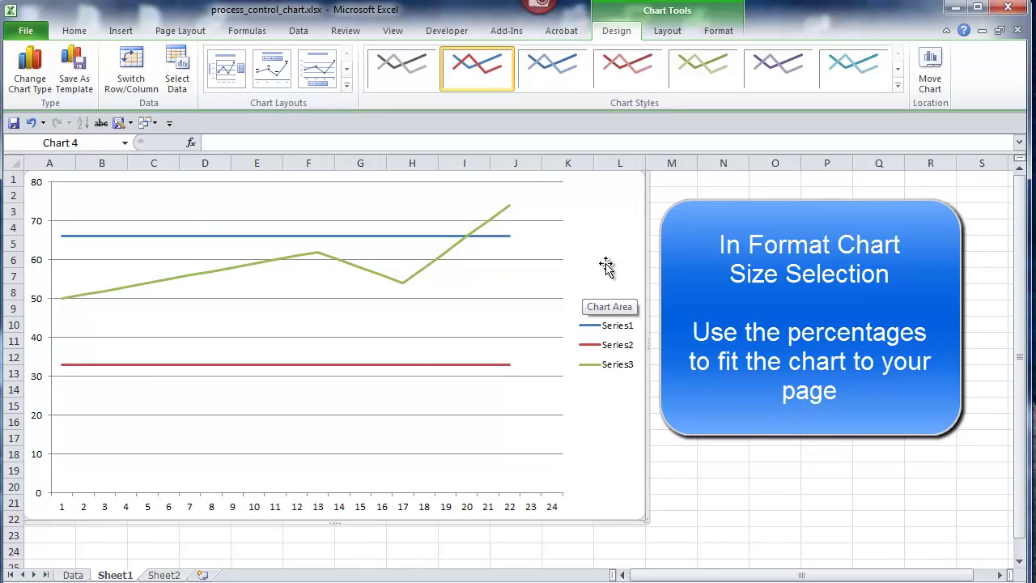
double_click(606, 267)
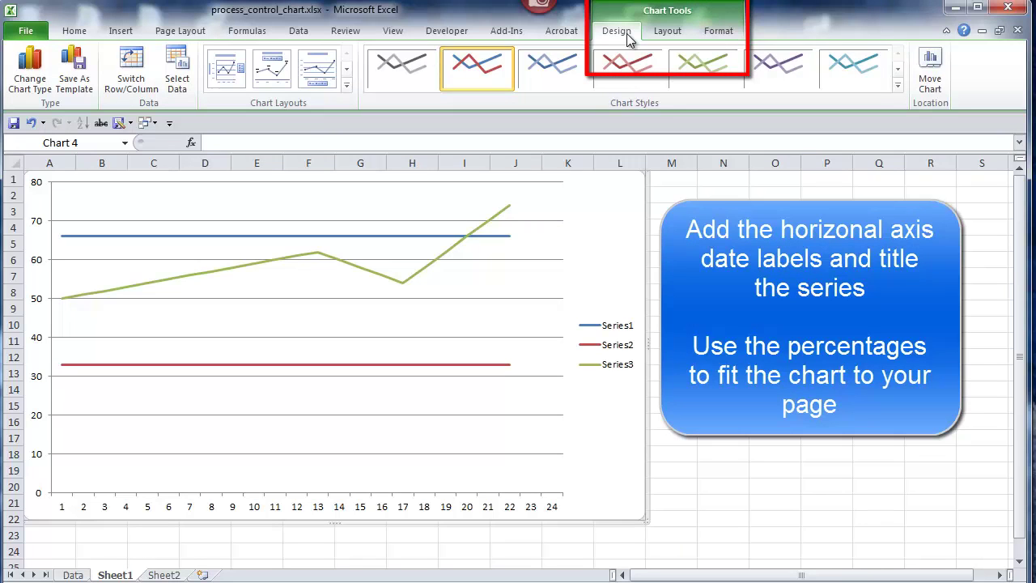
Step: Use the column A dates on the Data sheet as the horizontal axis labels
click(177, 85)
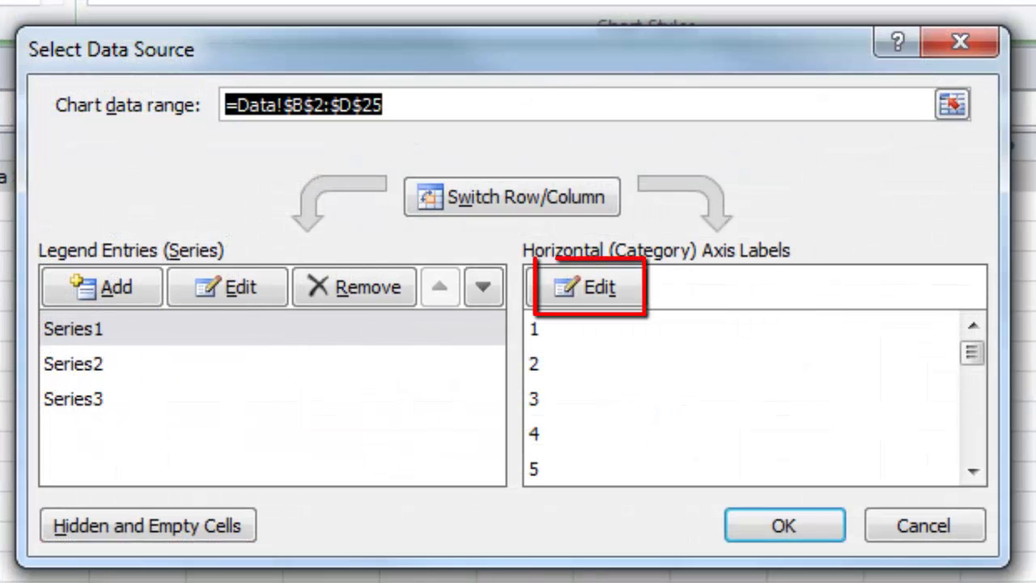
click(602, 287)
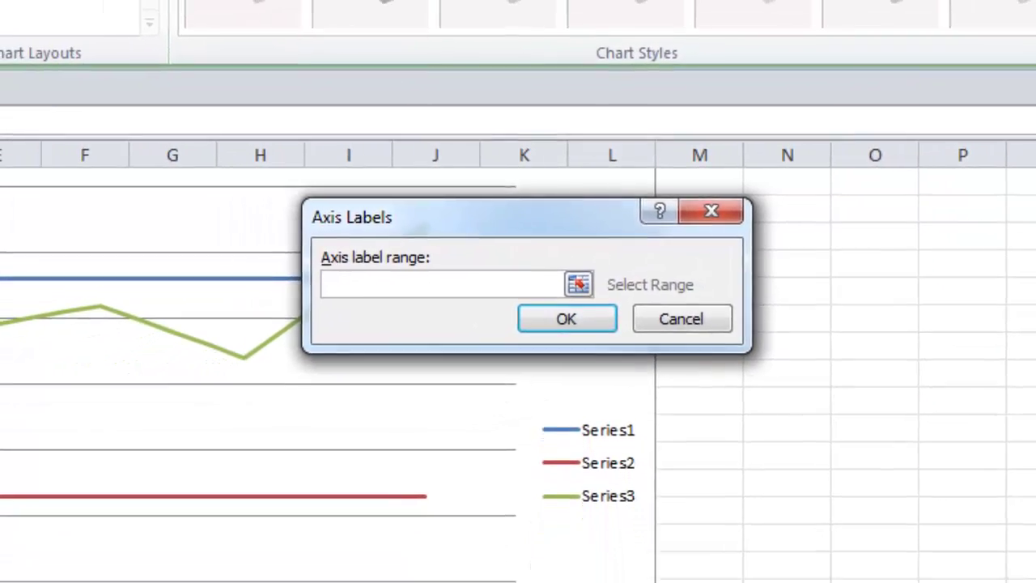
click(16, 579)
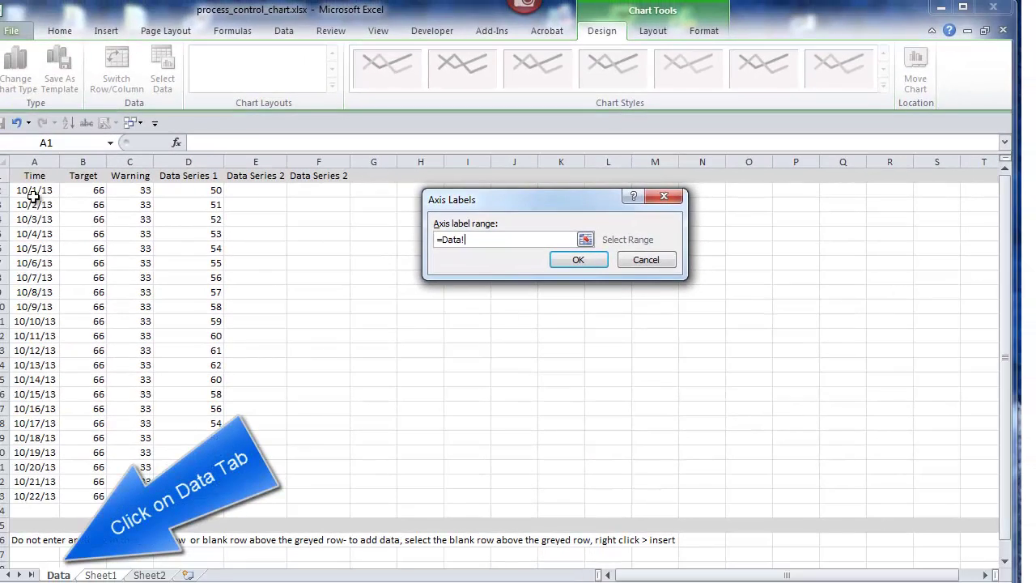
drag(16, 191, 8, 526)
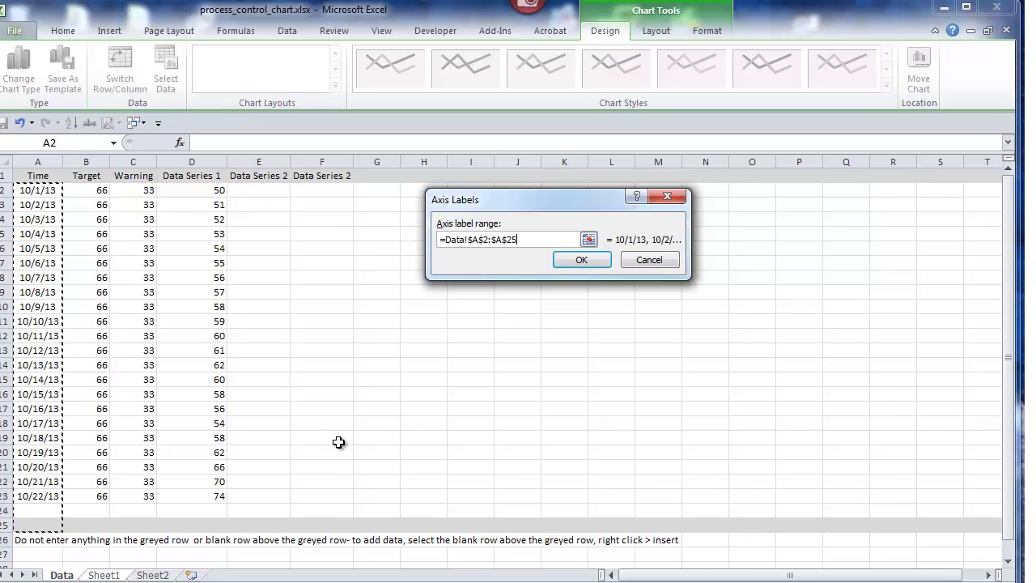
click(578, 259)
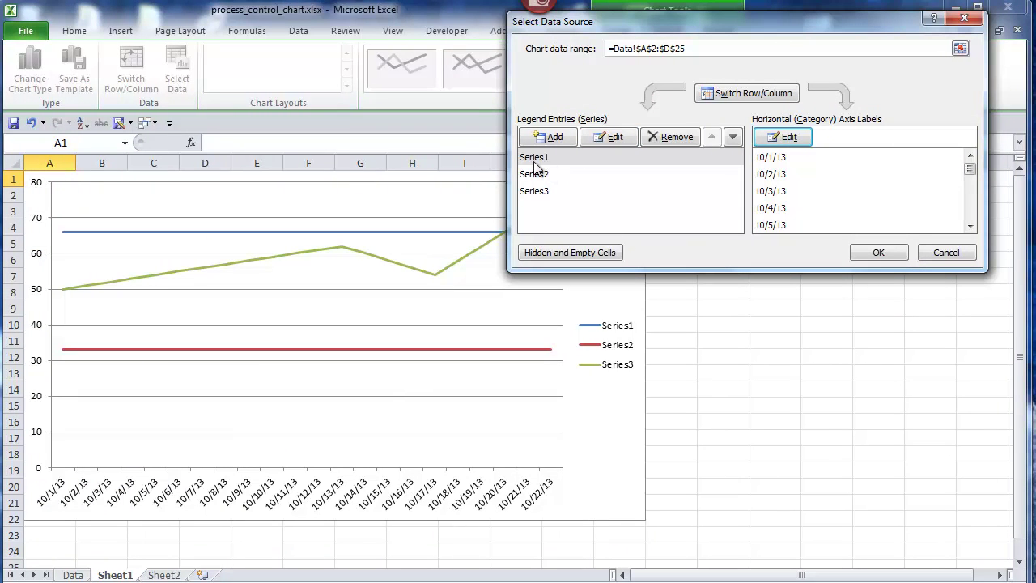
Step: Rename the first two series to Target and Warning
click(535, 161)
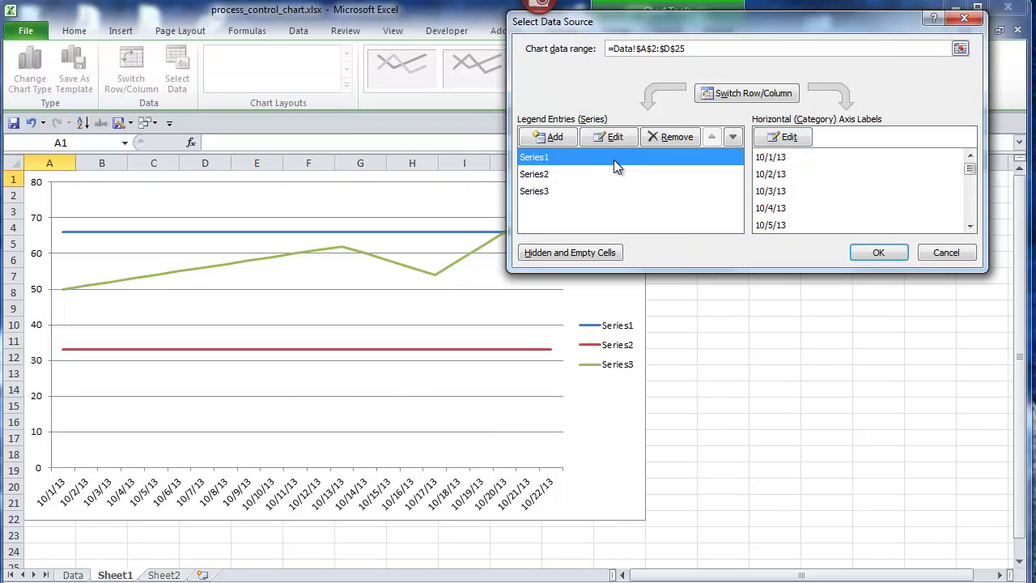
click(603, 137)
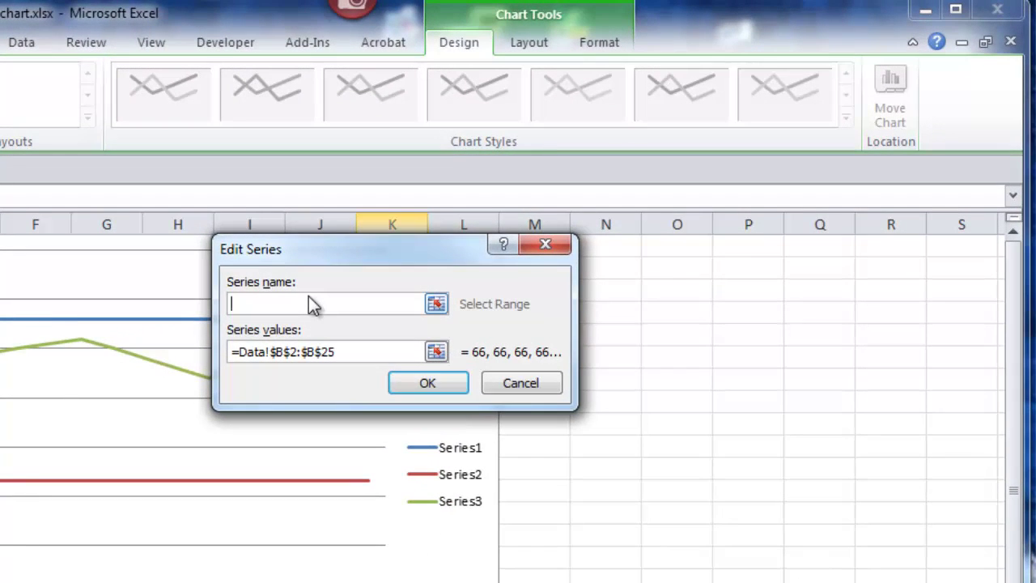
text(Target)
click(429, 384)
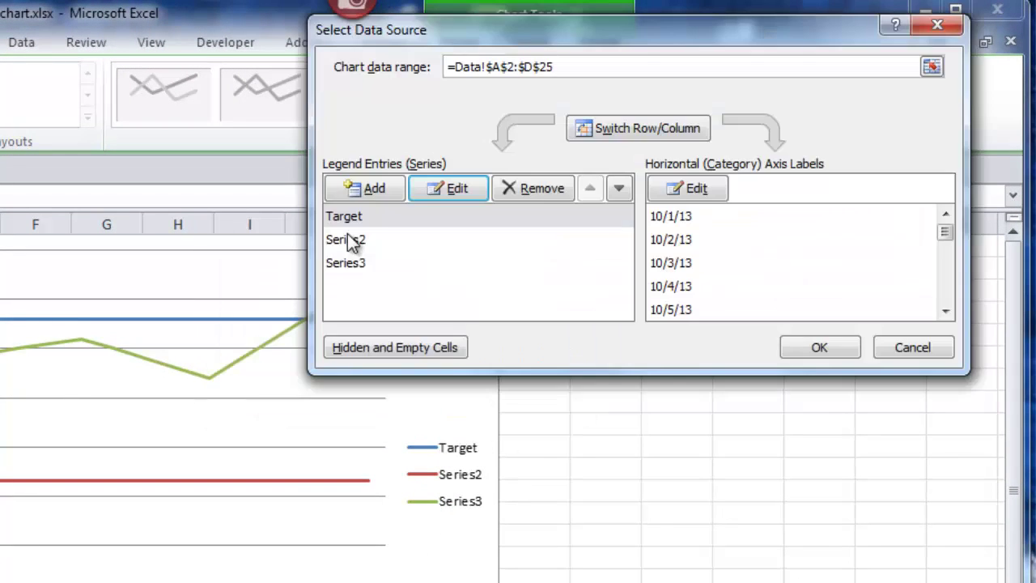
click(348, 240)
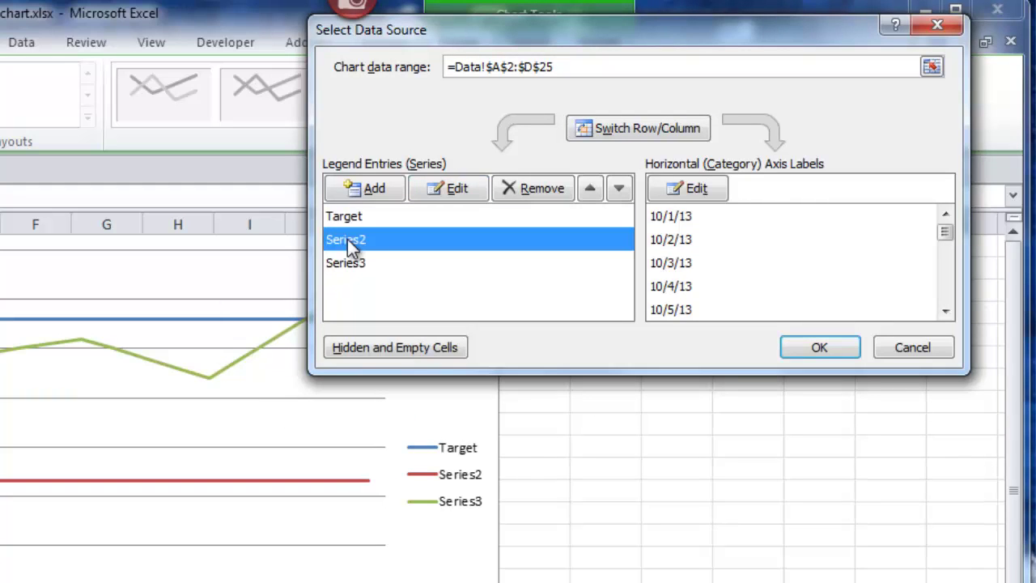
click(461, 187)
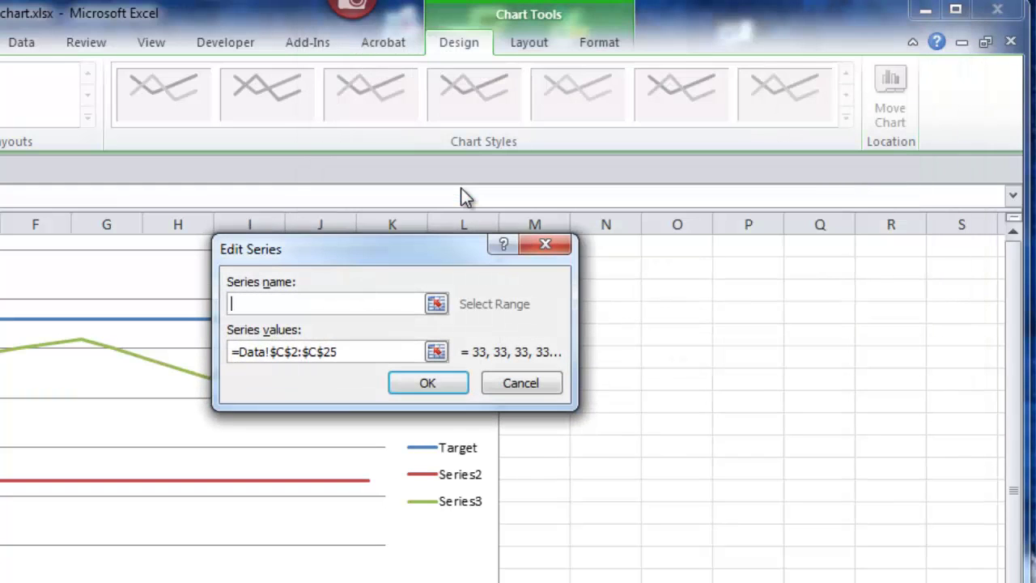
text(Warning)
click(426, 384)
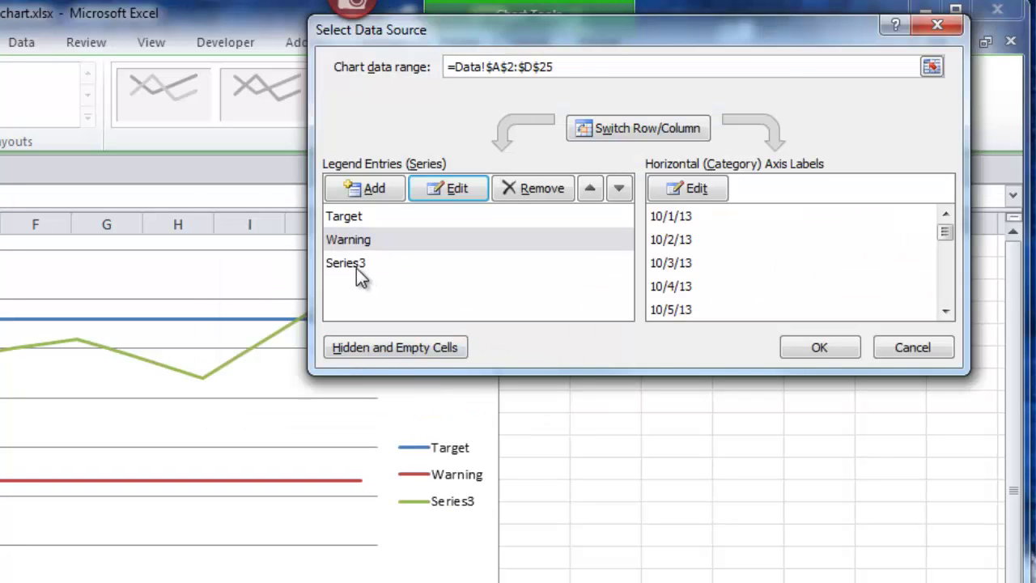
Step: Rename Series3 to KPI and apply the data source changes to the chart
click(356, 268)
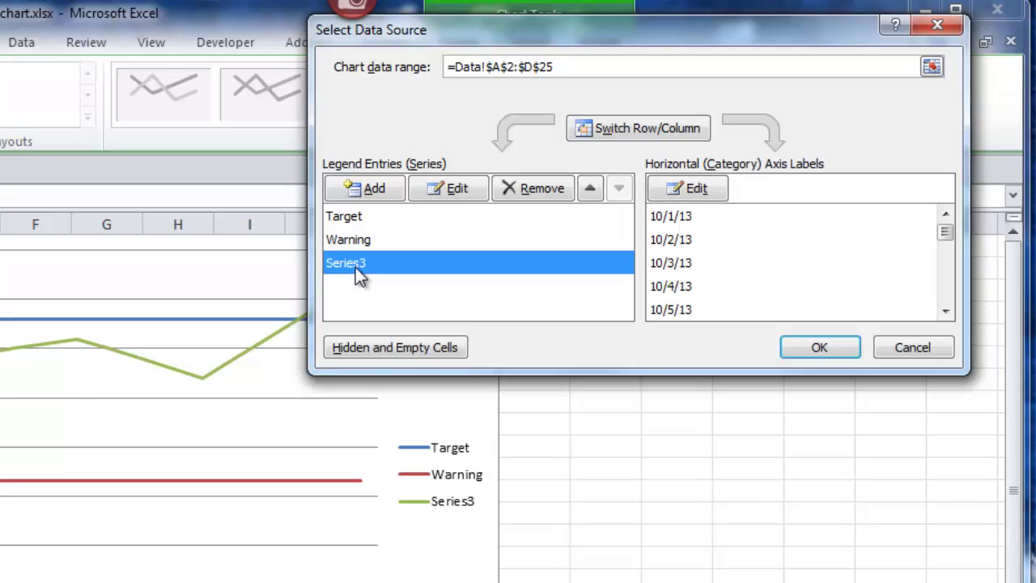
click(468, 189)
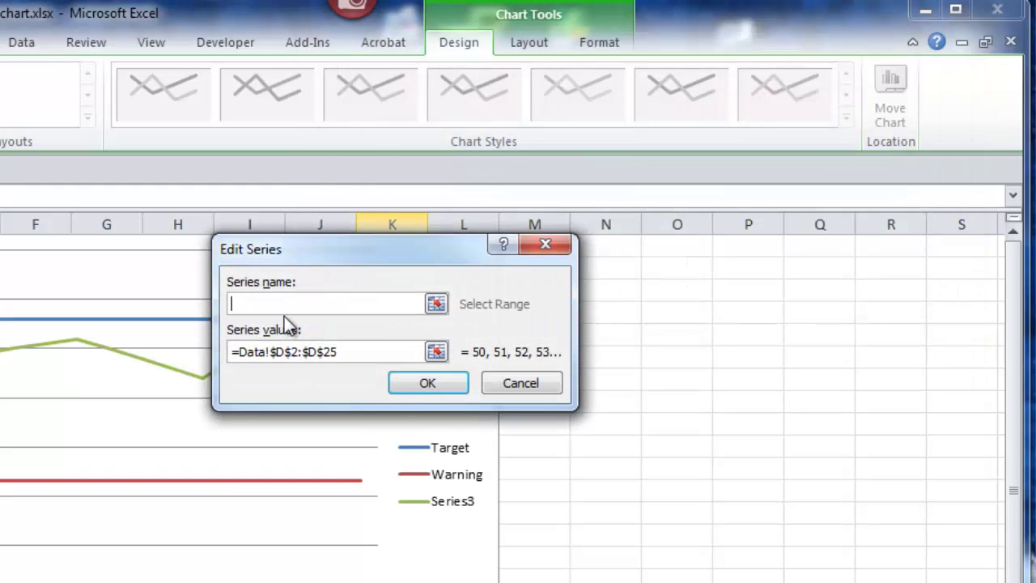
text(KPI)
click(428, 382)
click(822, 349)
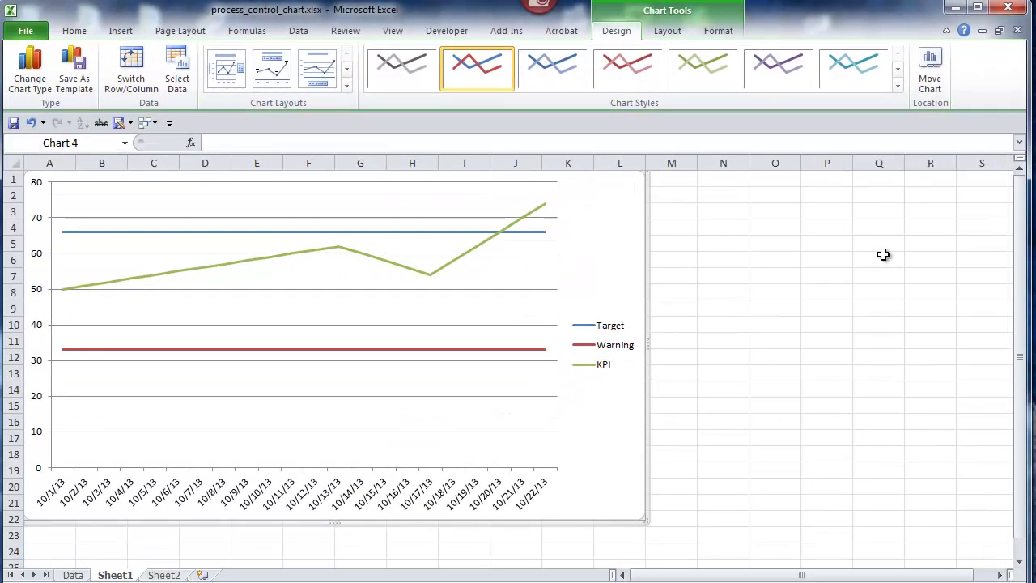
click(465, 259)
Step: Format the KPI series with no line and built-in diamond markers
right_click(466, 259)
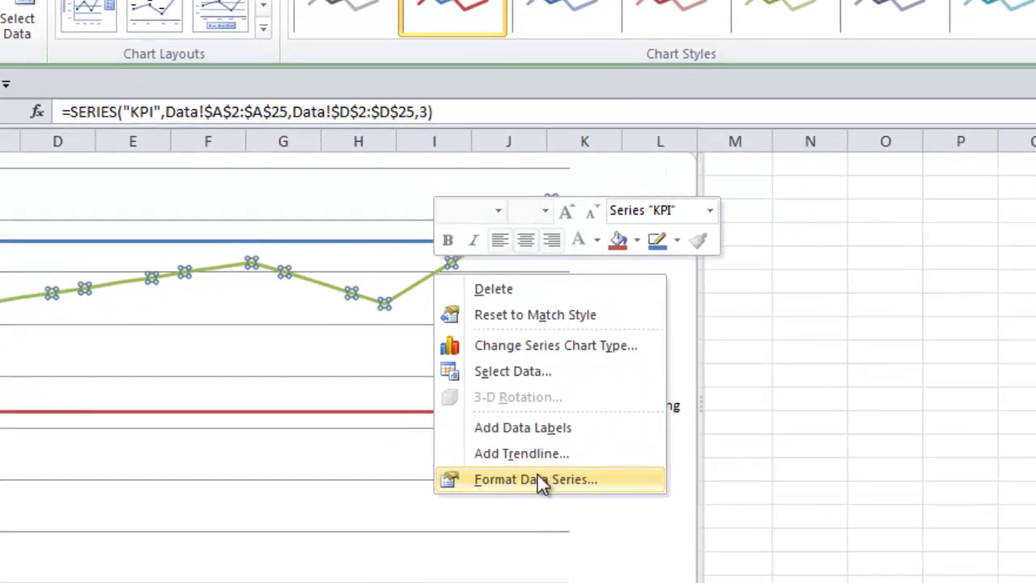
click(539, 478)
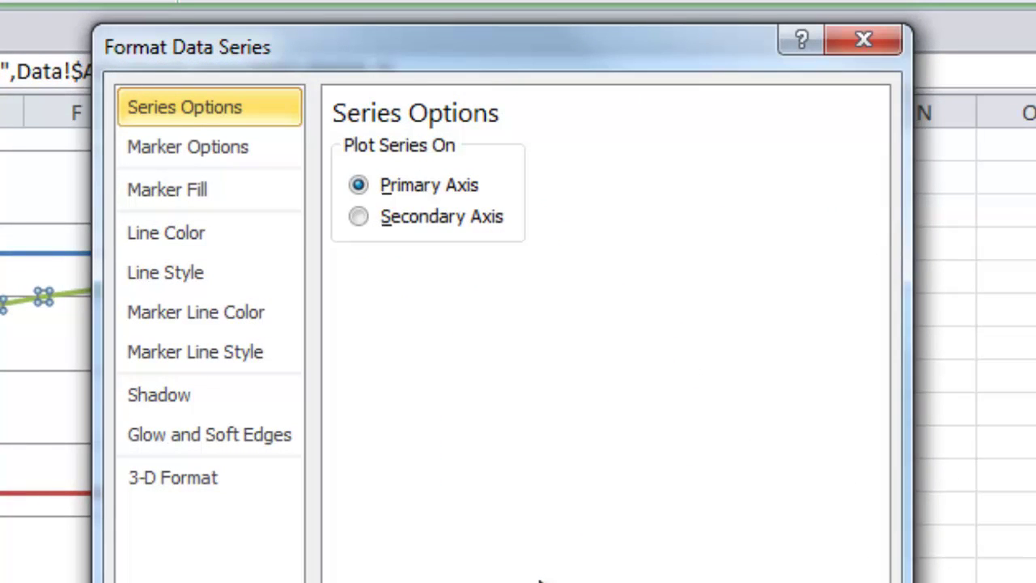
click(231, 235)
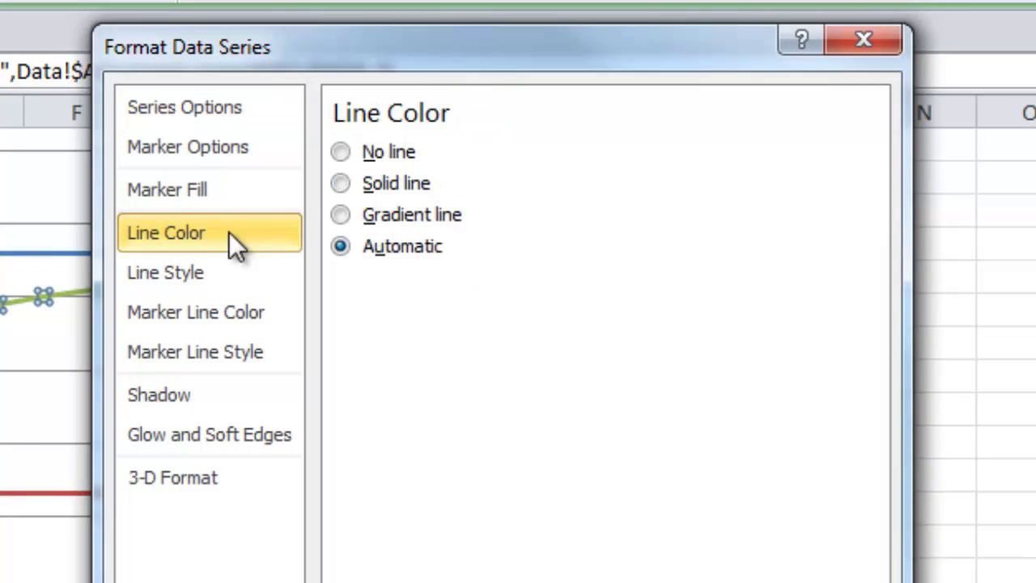
click(341, 153)
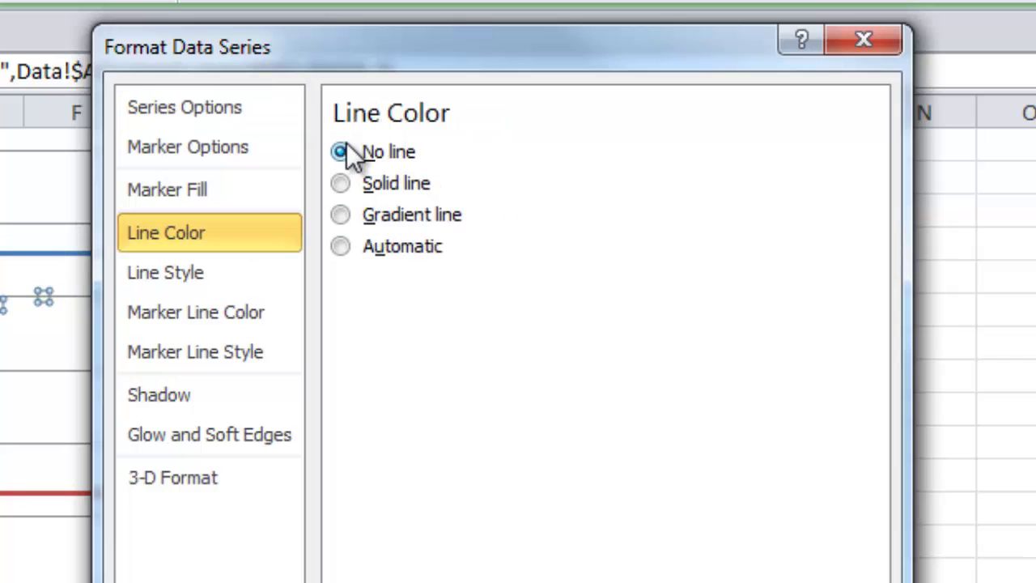
click(196, 146)
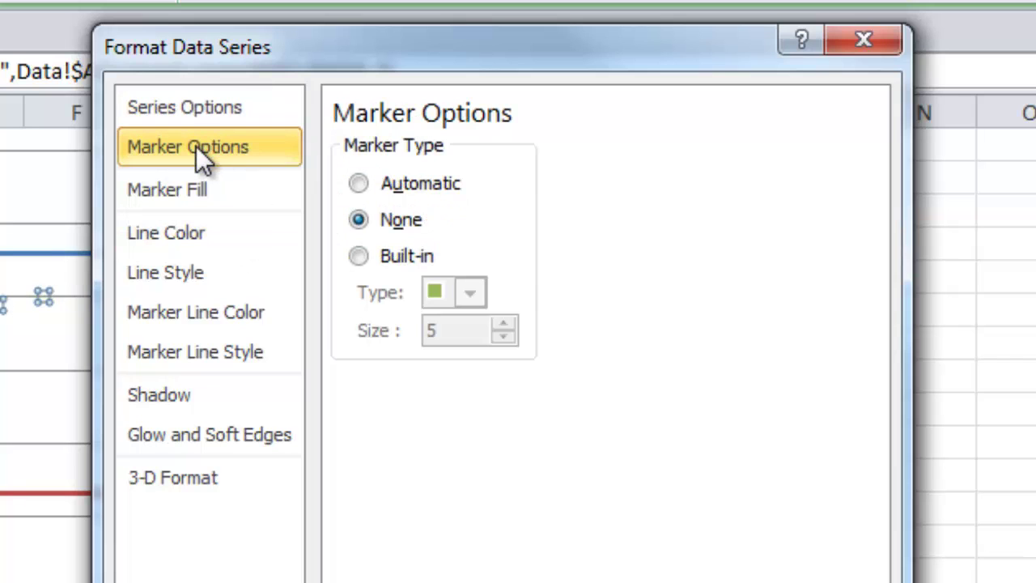
click(361, 256)
click(472, 293)
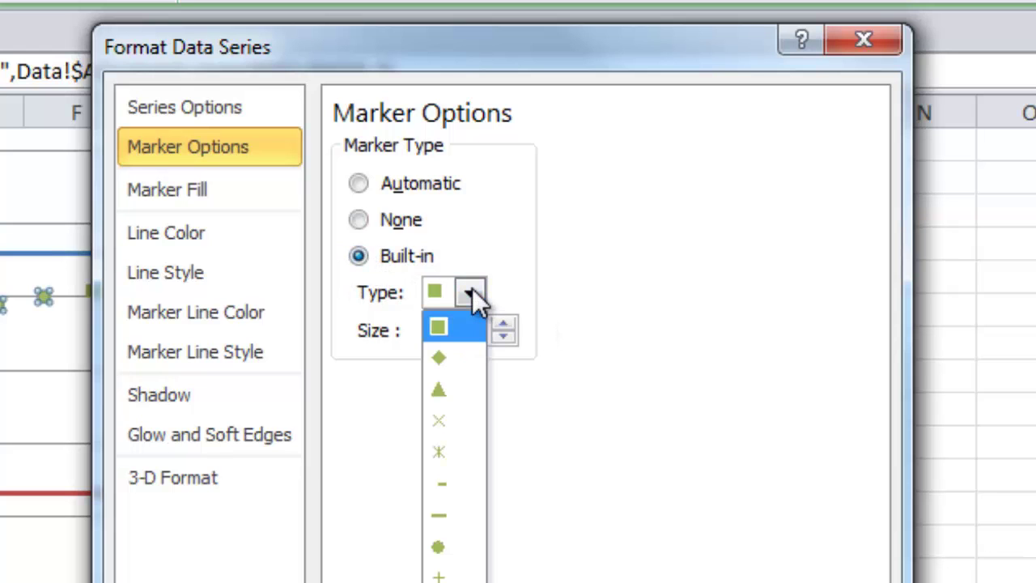
click(436, 354)
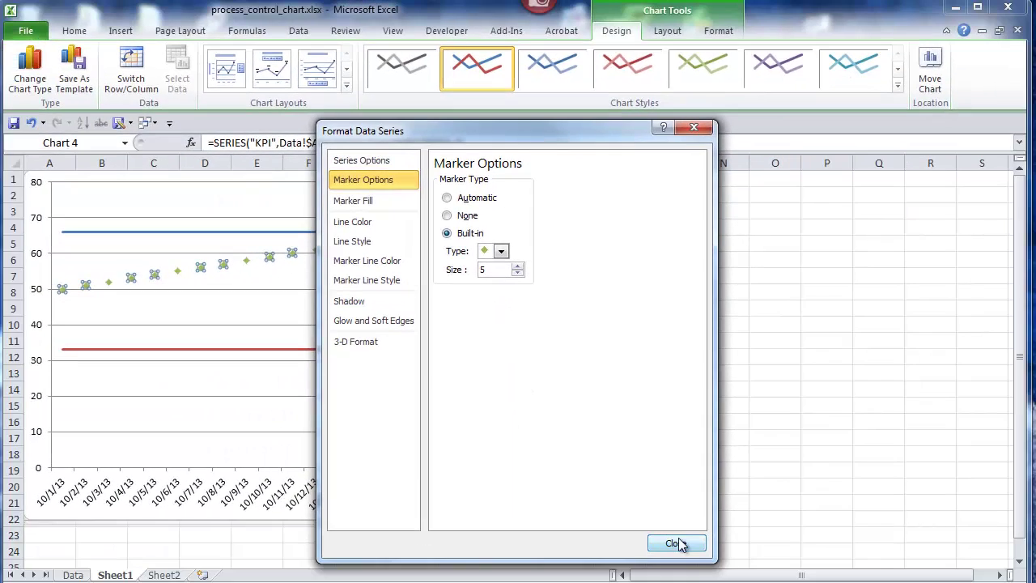
click(677, 543)
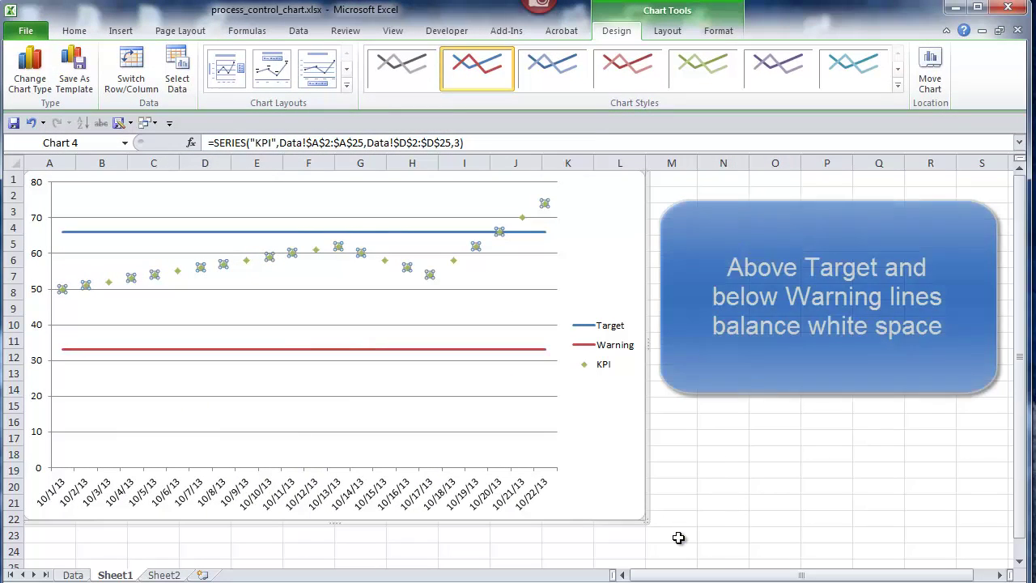
click(626, 474)
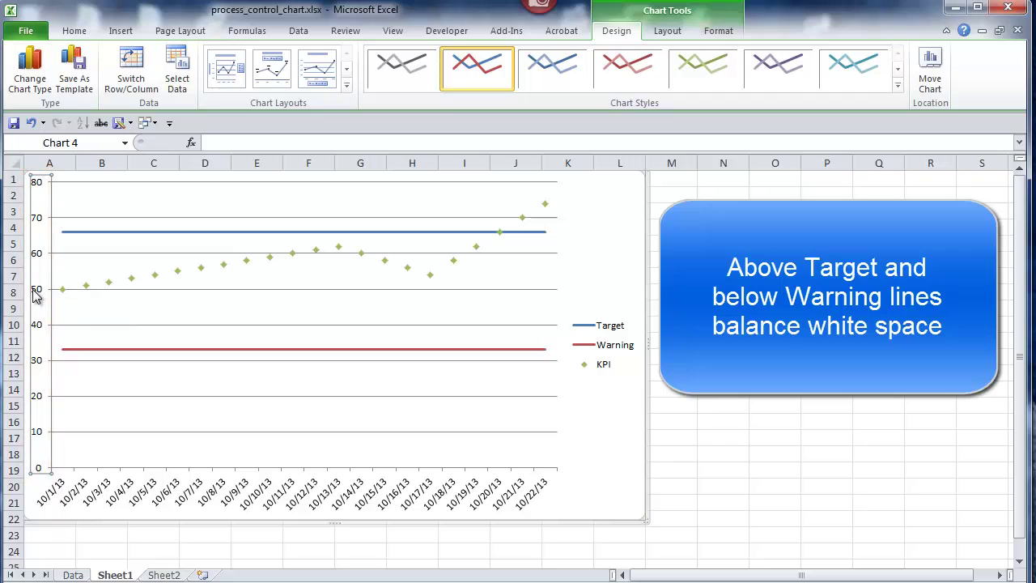
Step: Fix the vertical axis minimum at 20 and maximum at 80
right_click(36, 296)
click(88, 449)
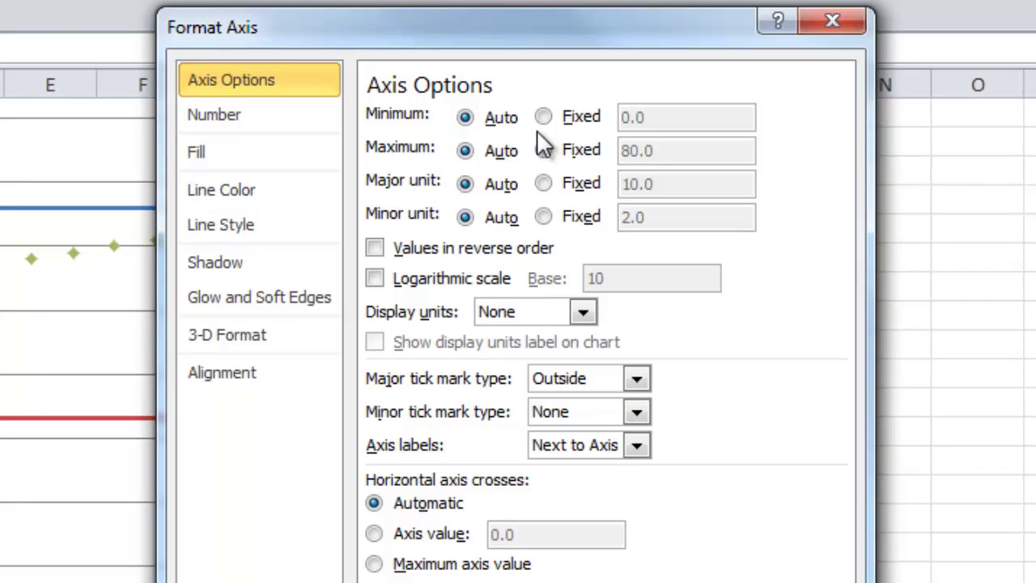
click(543, 117)
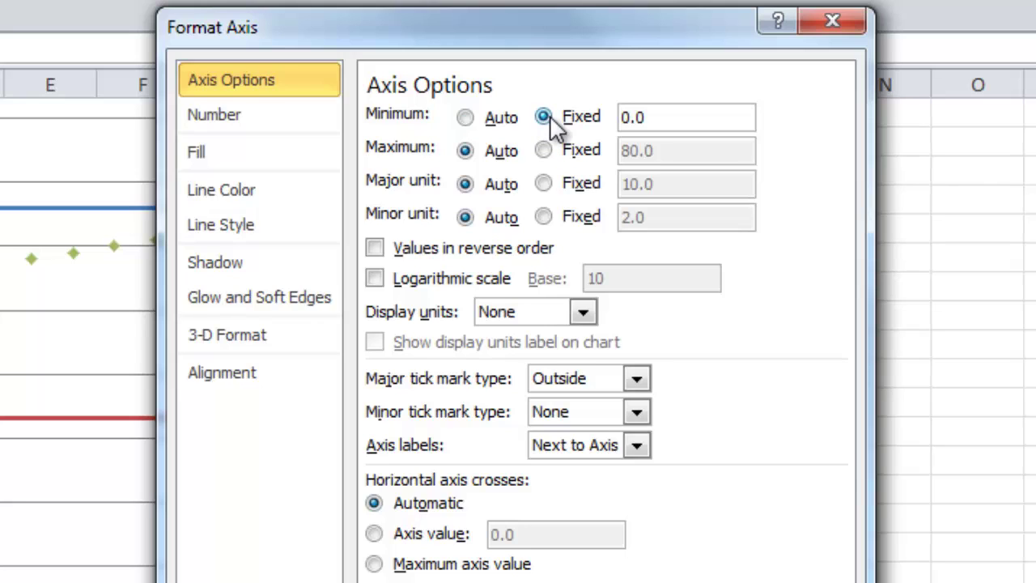
drag(676, 117, 587, 104)
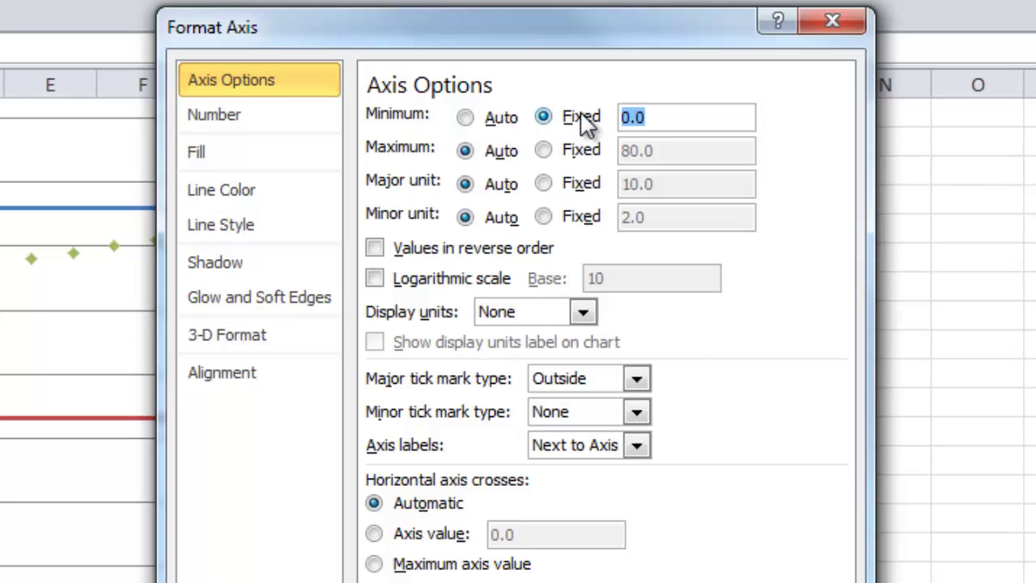
text(20)
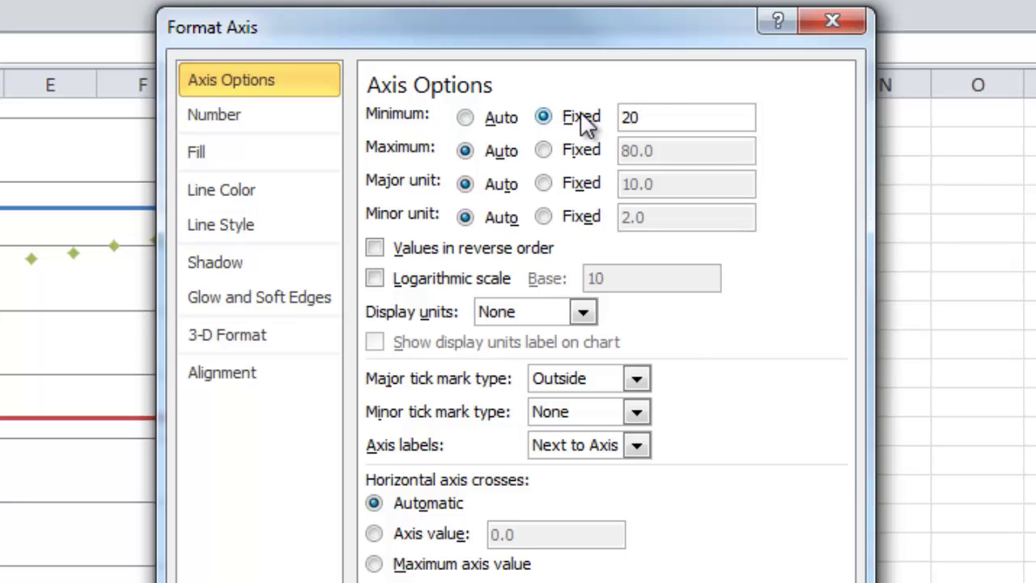
click(543, 150)
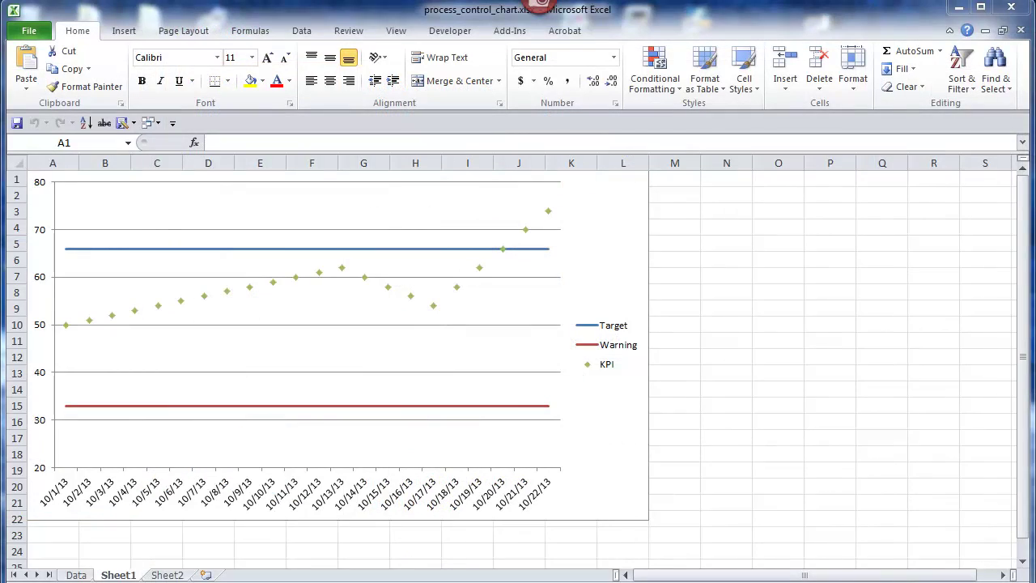
click(76, 575)
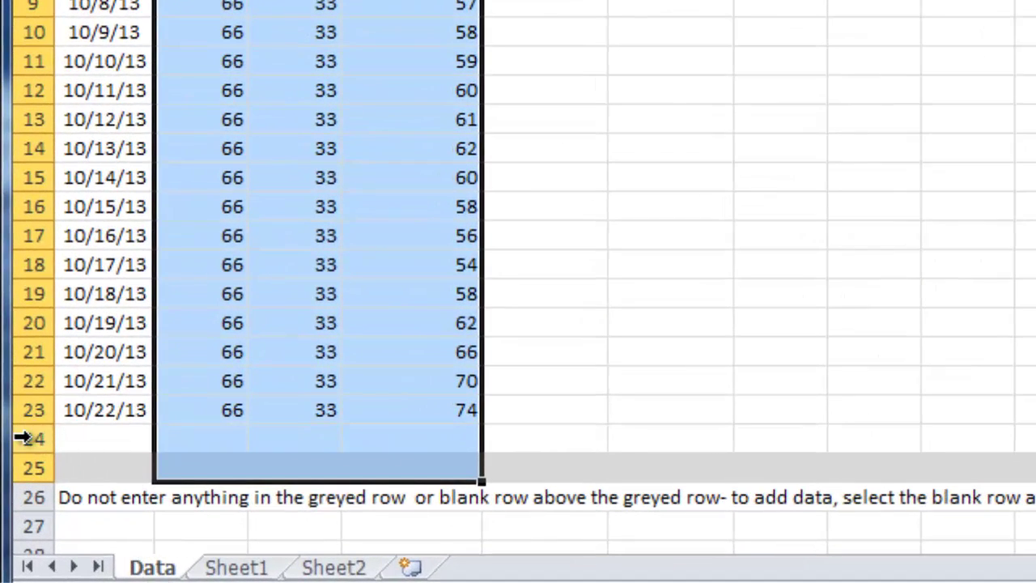
Step: Insert a new row 24 dated 11/26/2013 with Target 66, Warning 33 and KPI 50
right_click(31, 439)
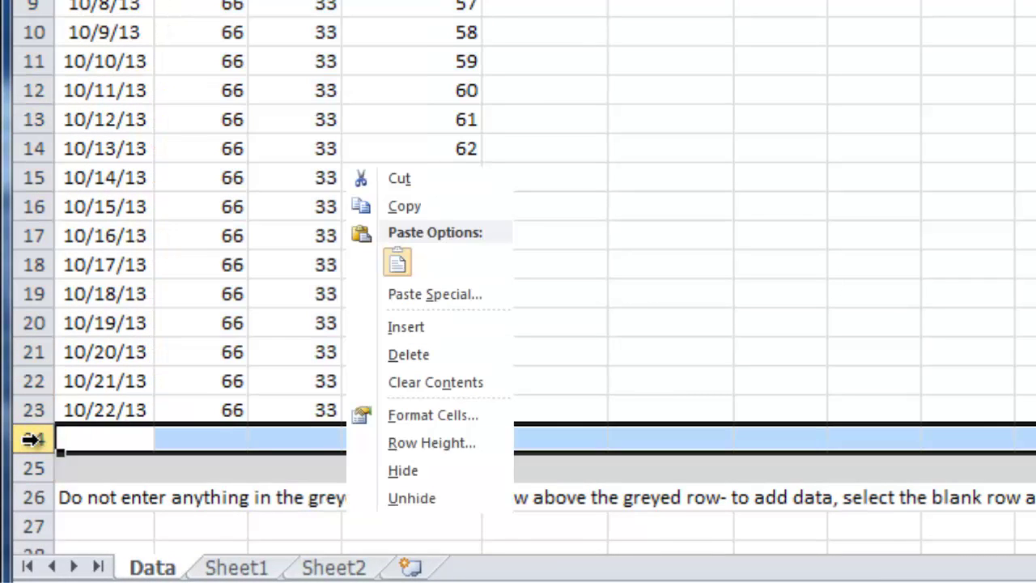
click(406, 326)
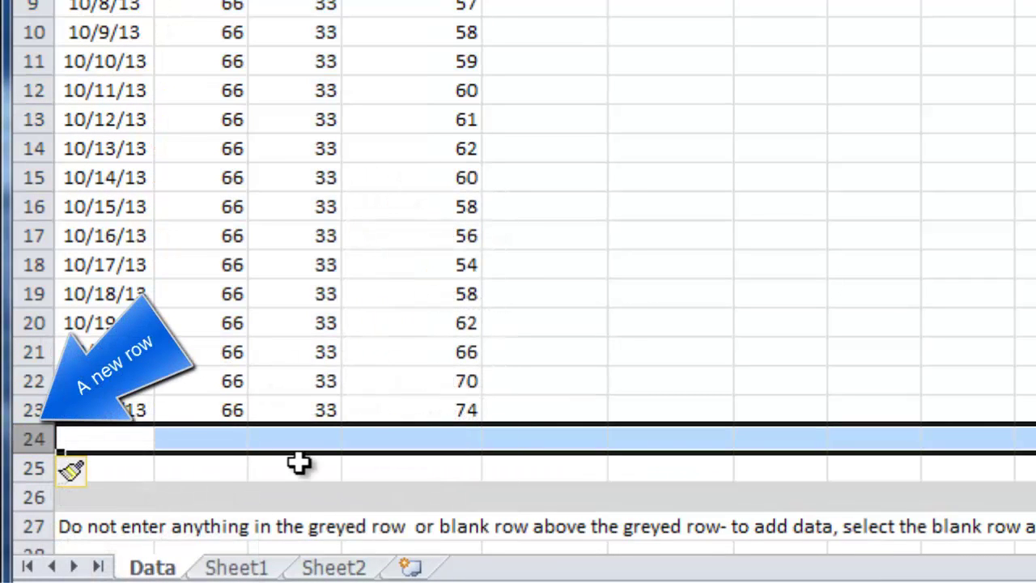
click(121, 439)
text(11/26/2)
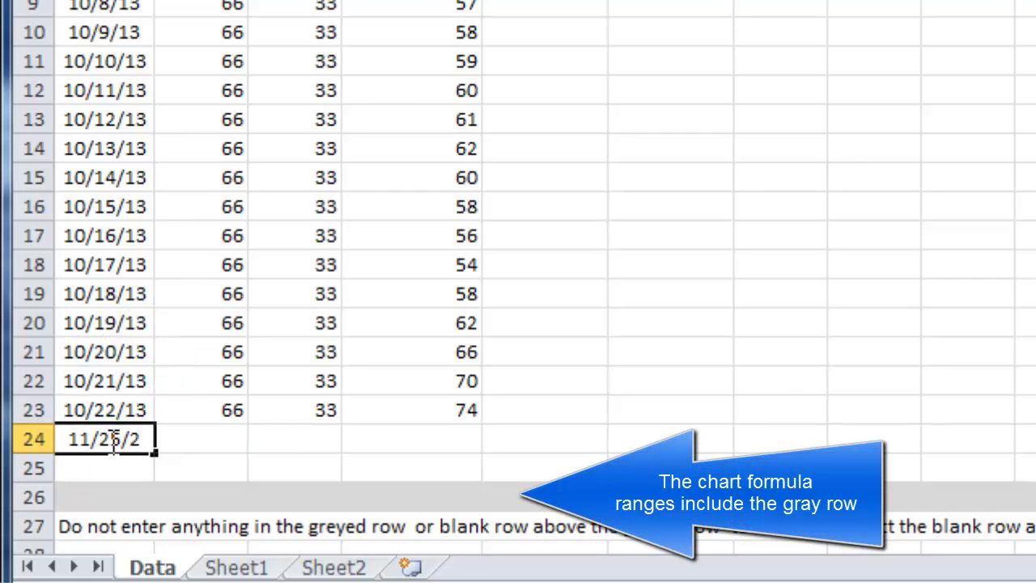
text(013)
drag(203, 409, 300, 453)
key(ctrl+d)
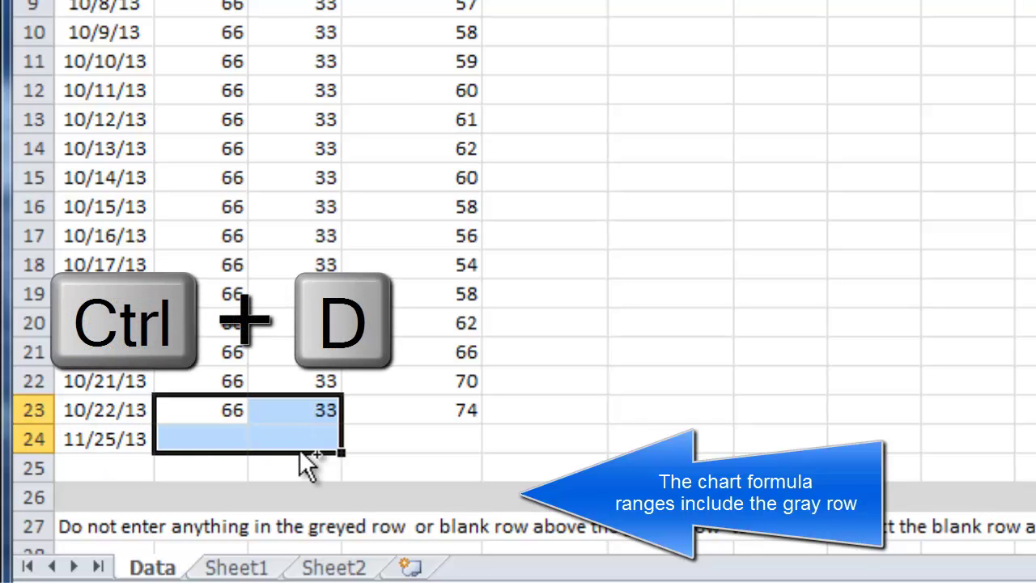
key(ctrl+d)
click(467, 435)
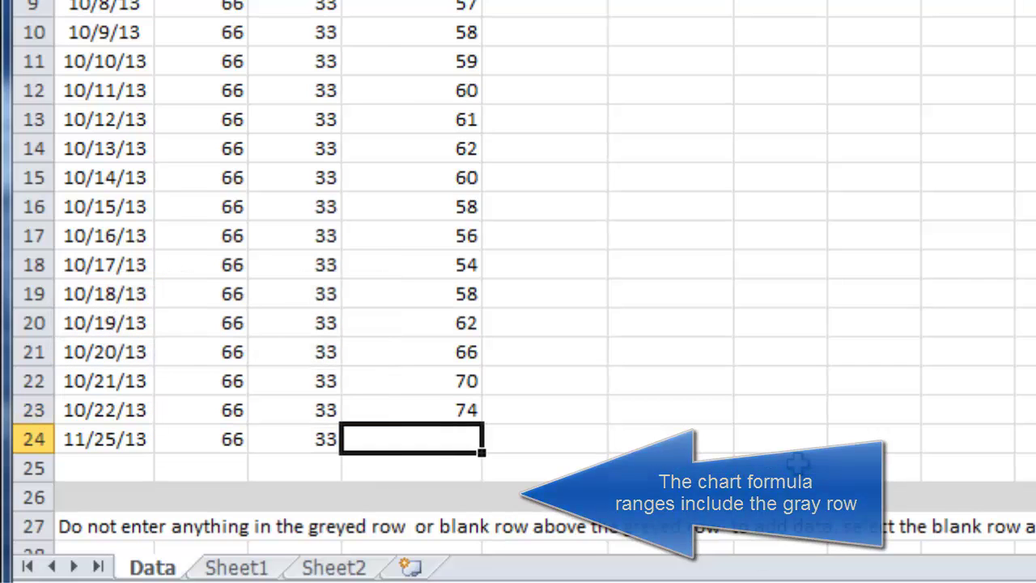
text(50)
Step: Rename the chart's sheet tab to Chart
click(234, 569)
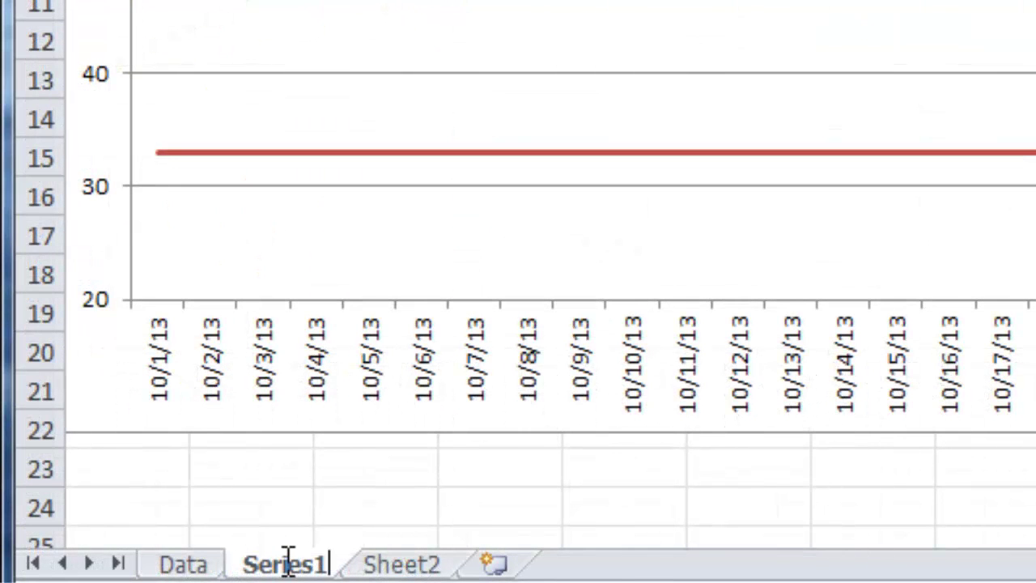
double_click(289, 560)
text(Chart)
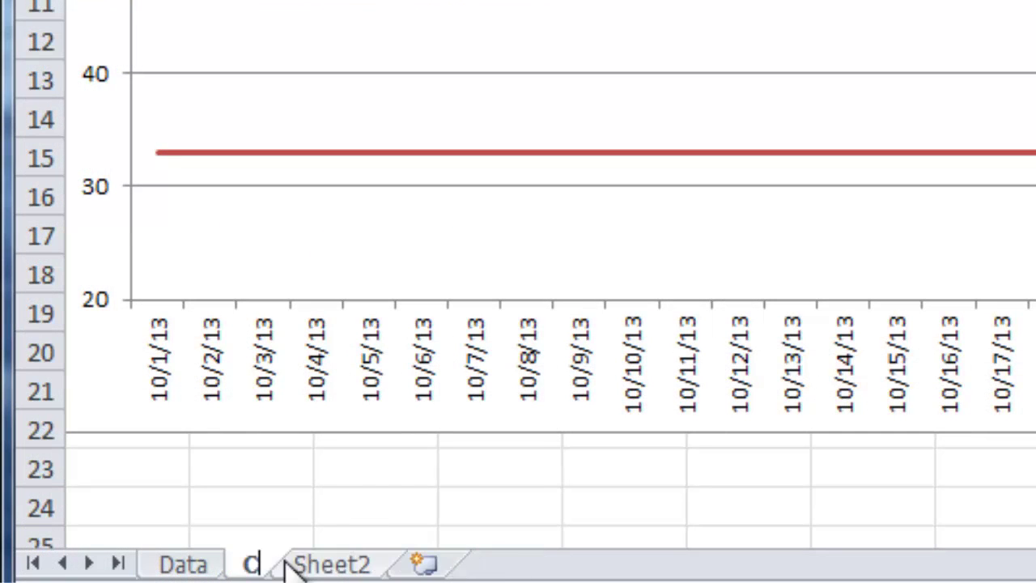